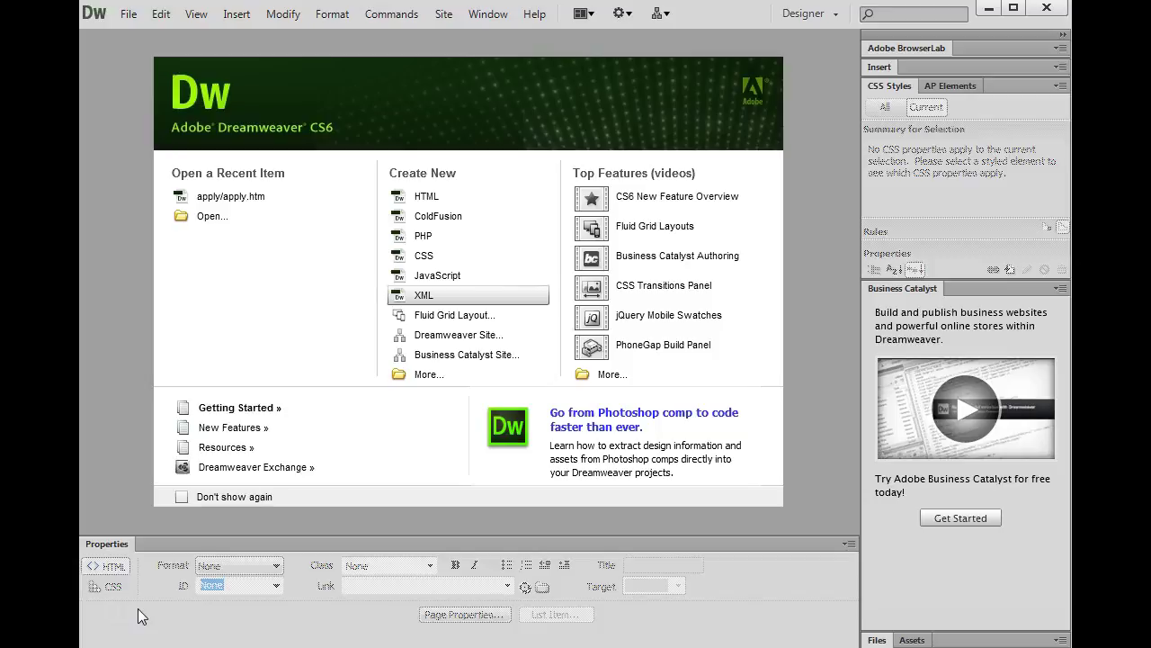
Step: Start setting up a new site and name it Apply Exercises
{"action": "left_click", "coordinate": [447, 13]}
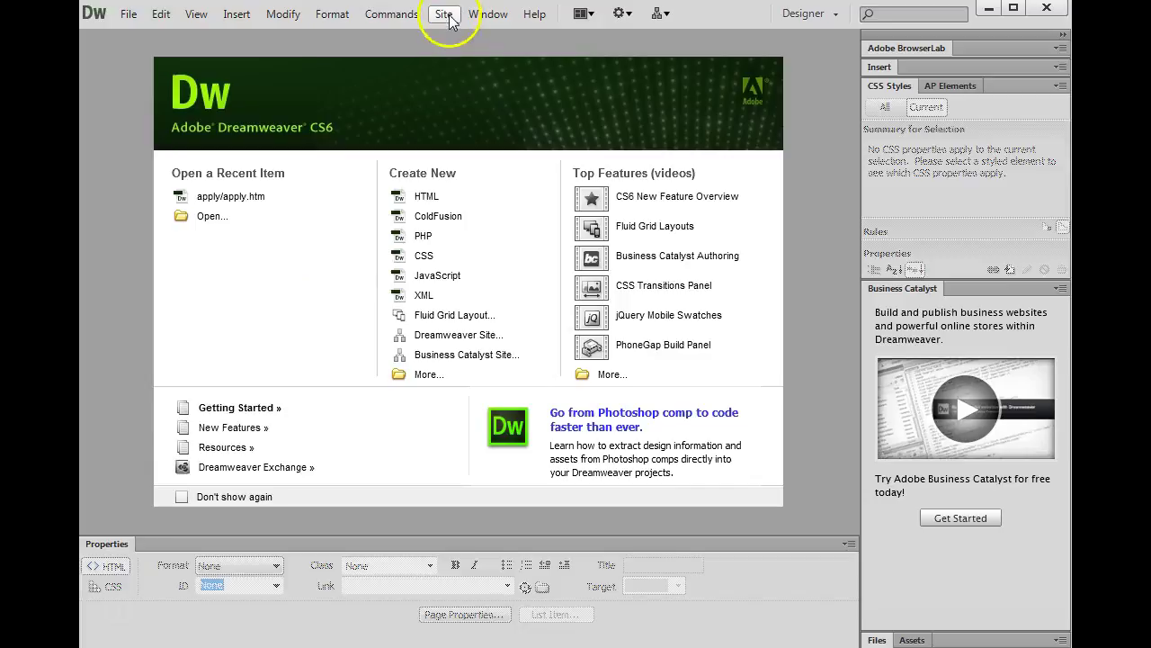
{"action": "left_click", "coordinate": [461, 36]}
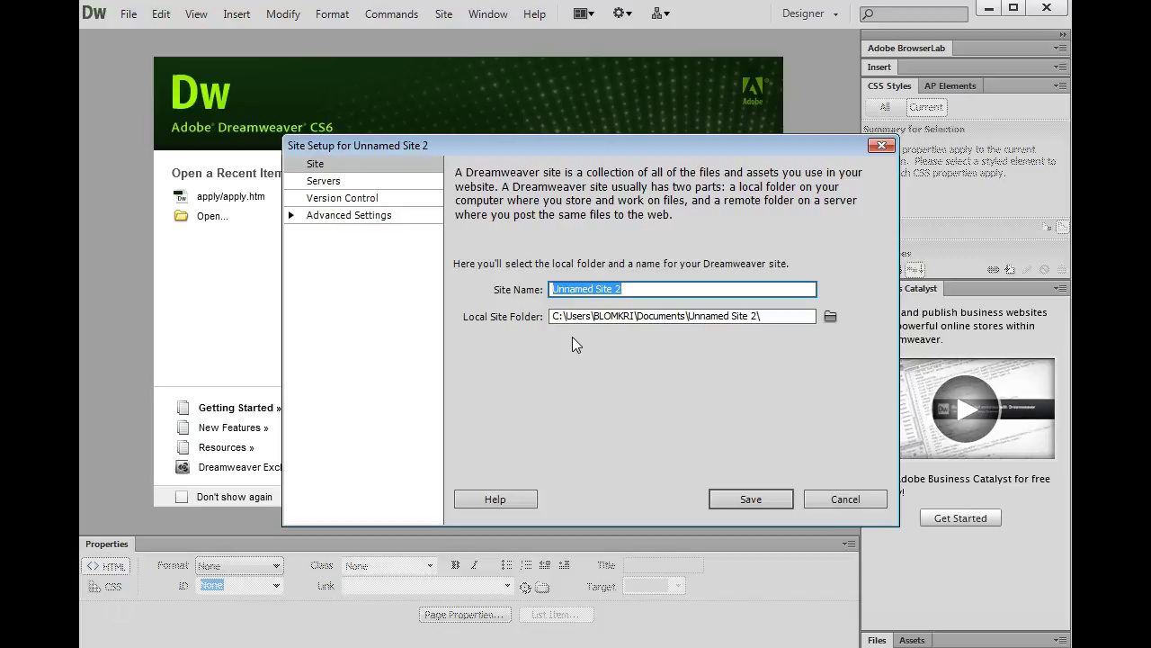
{"action": "type", "text": "A"}
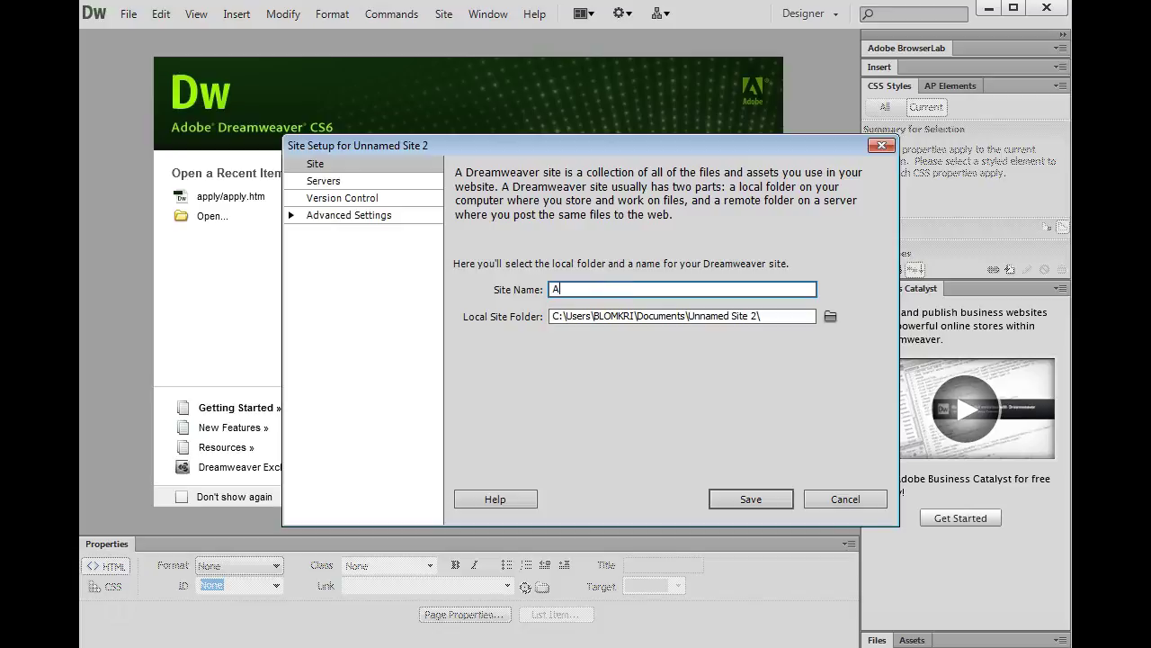
{"action": "type", "text": "pply Exercises"}
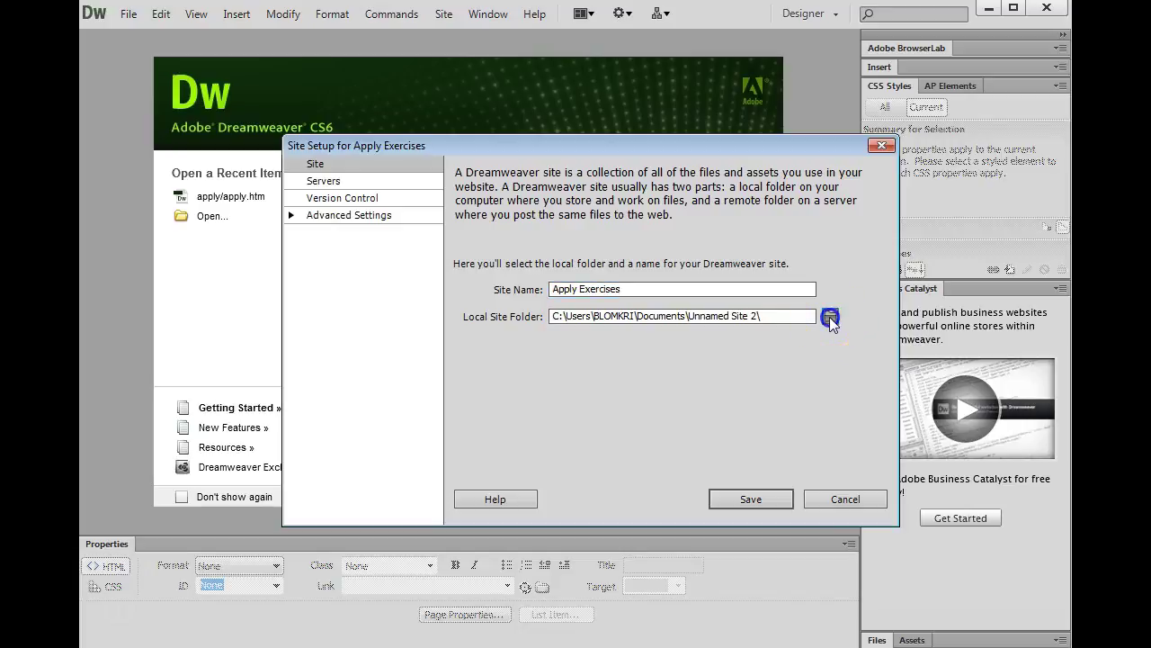
Step: Browse for the local site folder and go to 1Web Design\SitesFall2016 on the personal network drive (J:)
{"action": "left_click", "coordinate": [830, 320]}
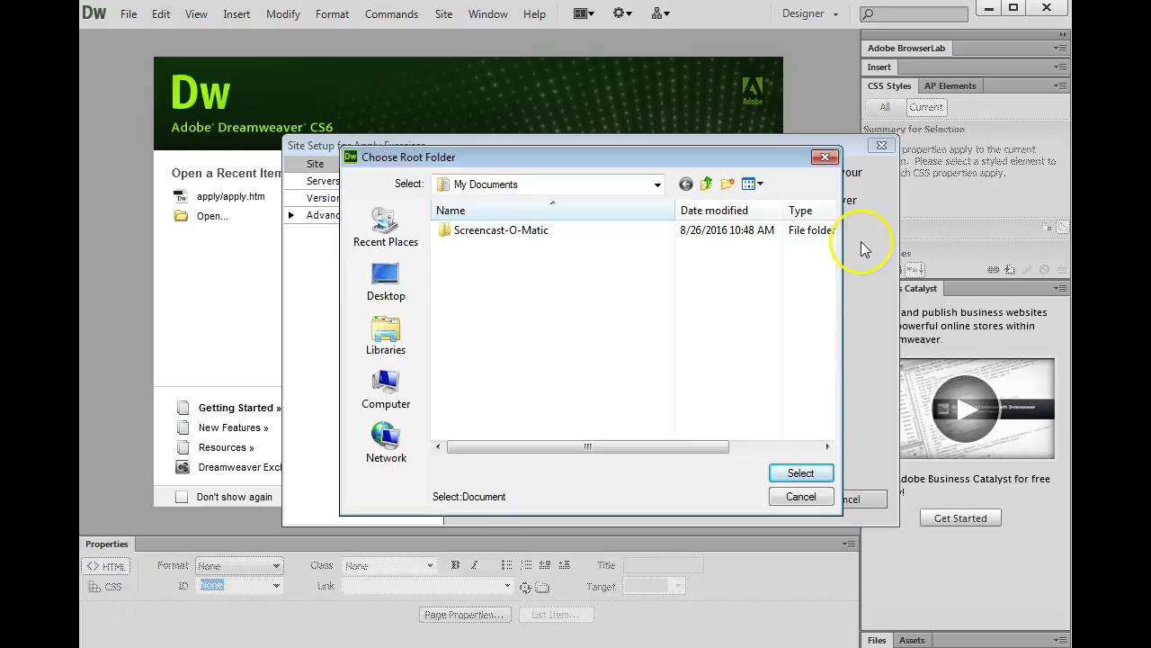
{"action": "left_click", "coordinate": [658, 184]}
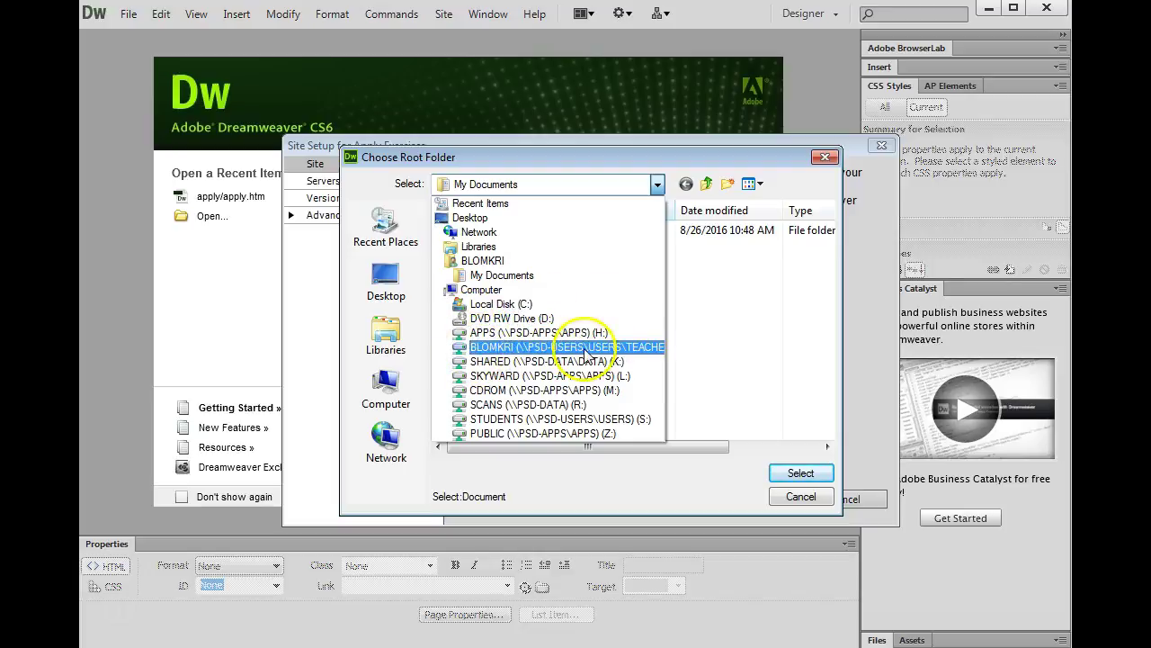
{"action": "left_click", "coordinate": [484, 349]}
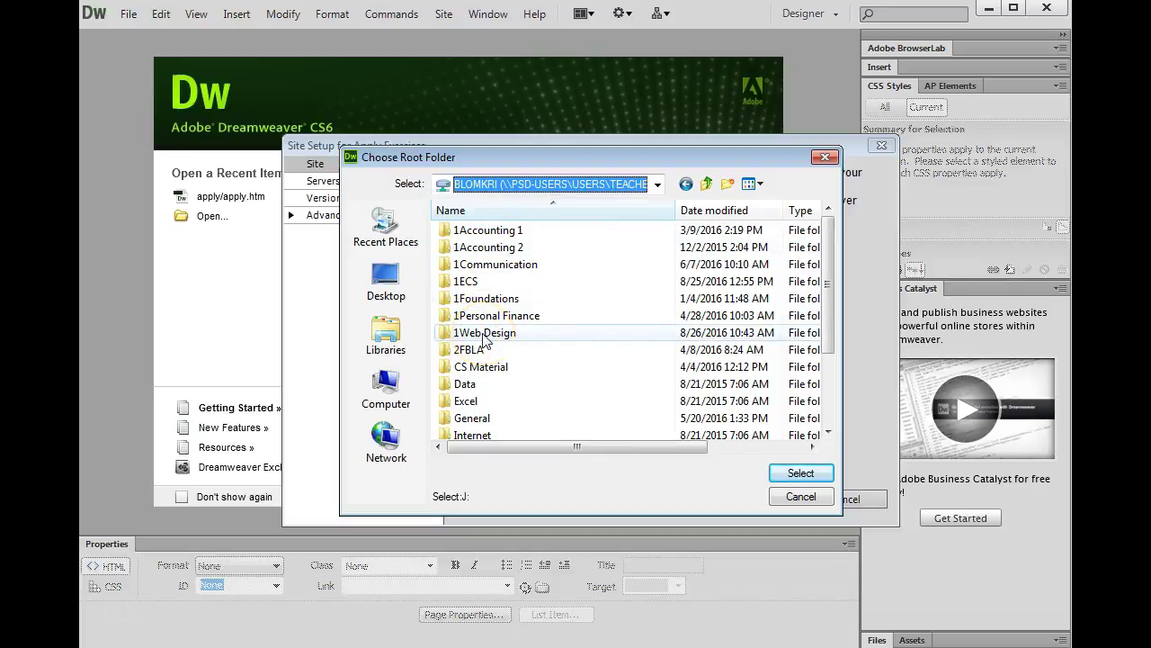
{"action": "double_click", "coordinate": [484, 335]}
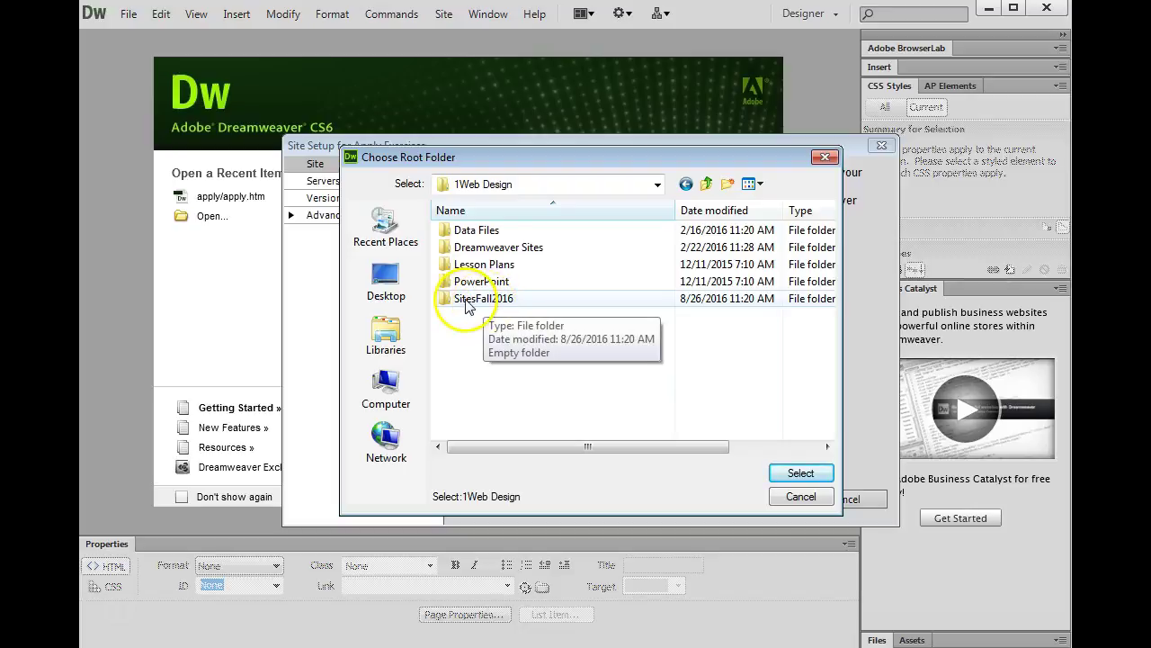
{"action": "double_click", "coordinate": [466, 301]}
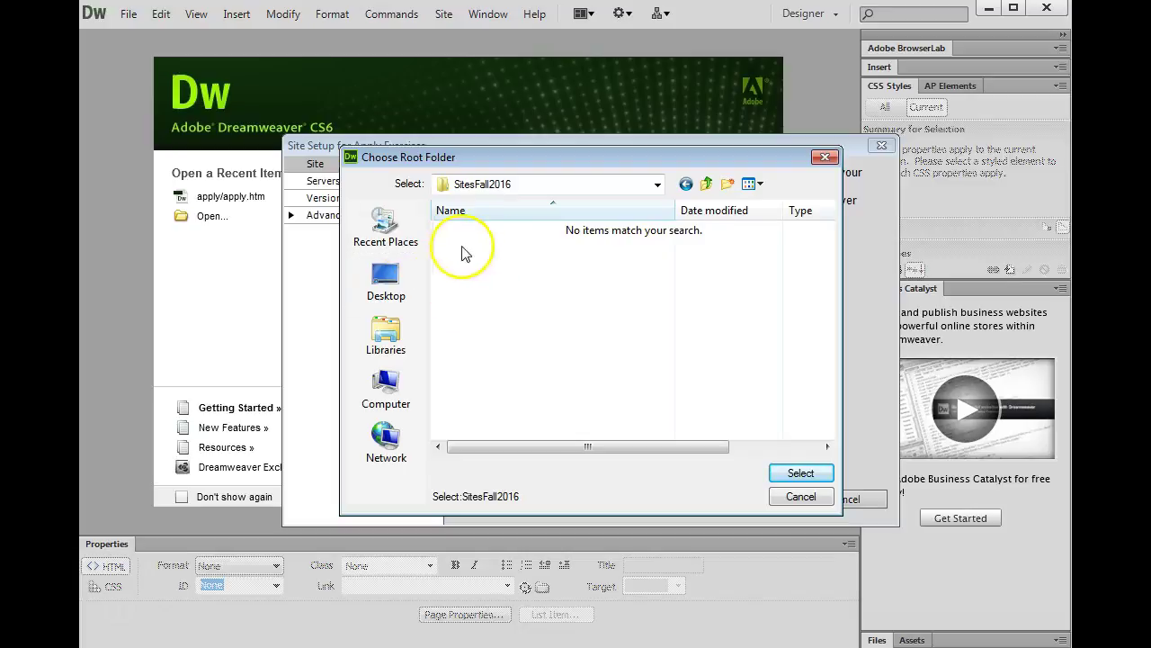
Step: Create a folder named Apply inside SitesFall2016 and choose it as the local site folder
{"action": "left_click", "coordinate": [728, 186]}
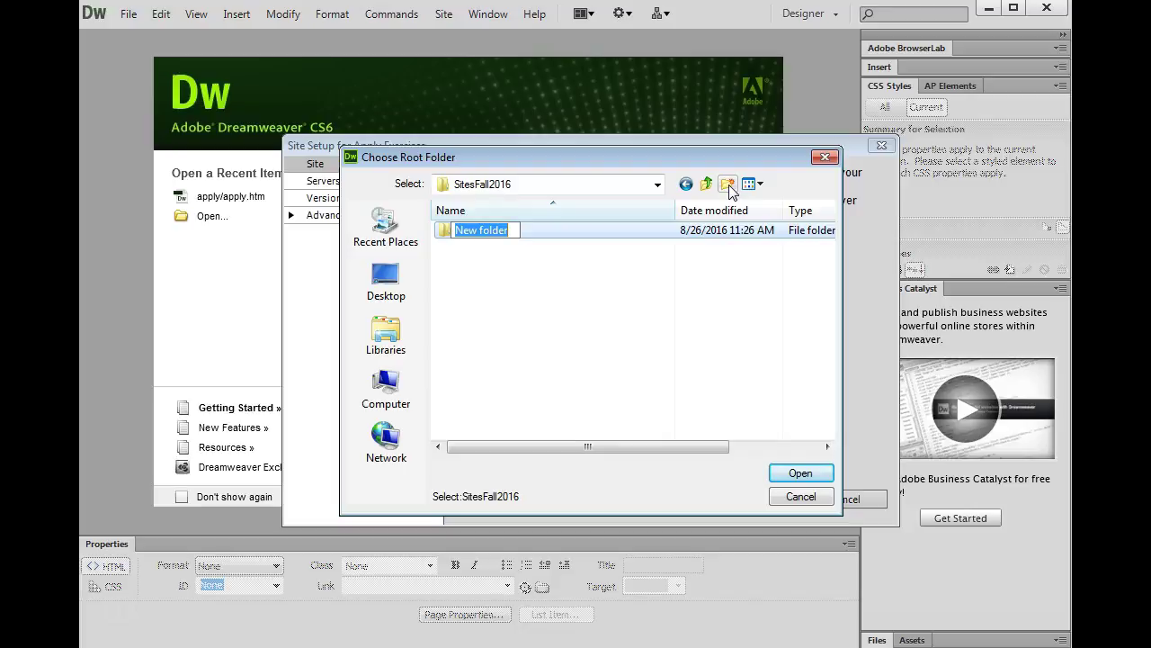
{"action": "type", "text": "Apply"}
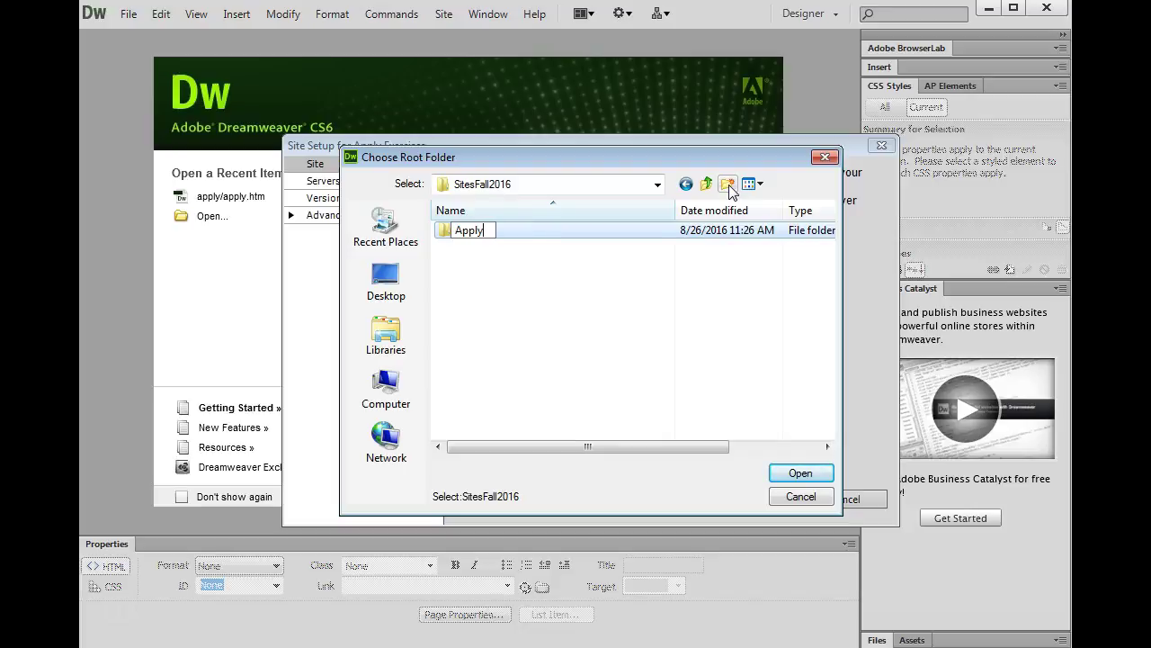
{"action": "left_click", "coordinate": [814, 475]}
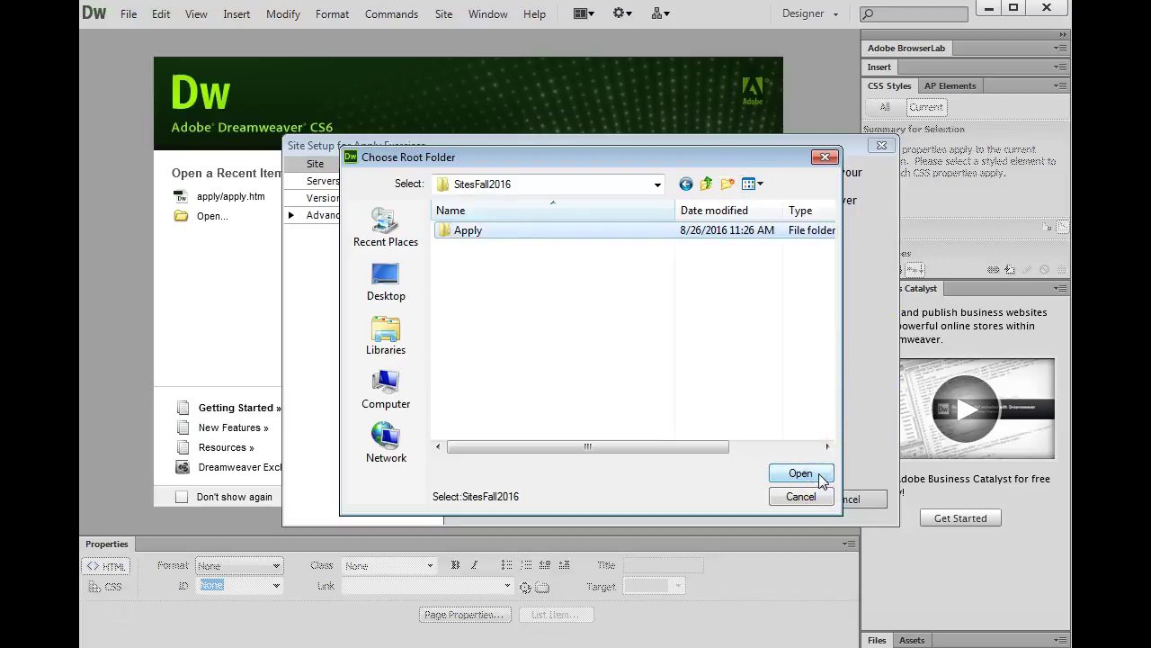
{"action": "left_click", "coordinate": [806, 471]}
{"action": "left_click", "coordinate": [806, 471]}
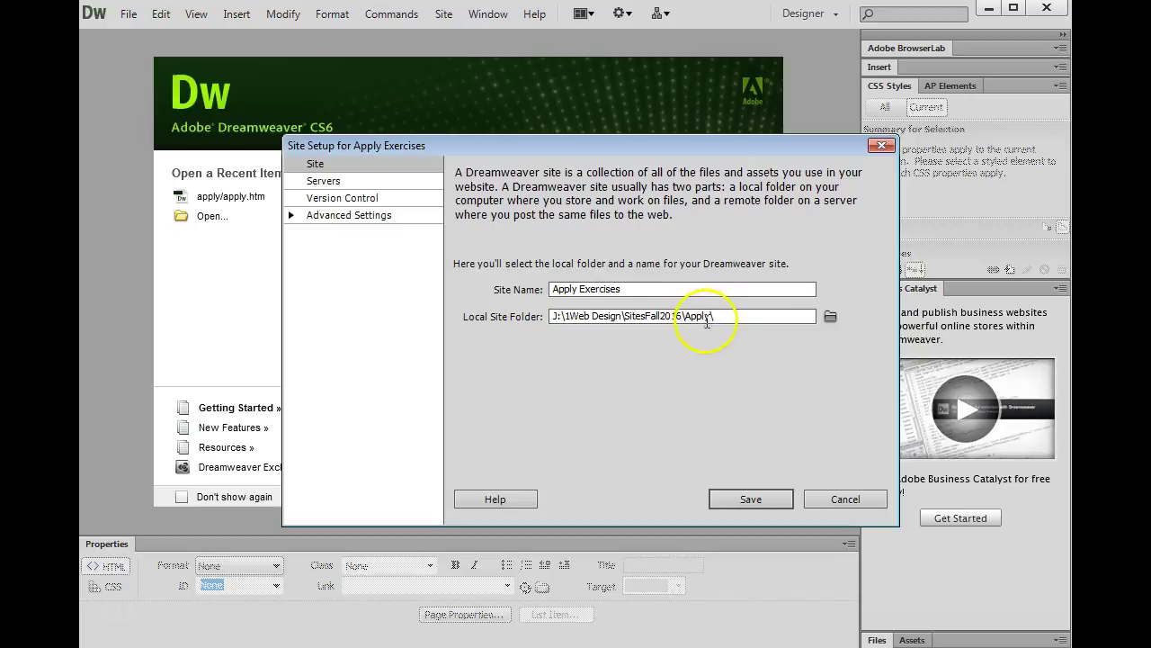
Step: In the site's advanced local info settings, browse for the default images folder, starting from the Apply folder
{"action": "left_click", "coordinate": [373, 216]}
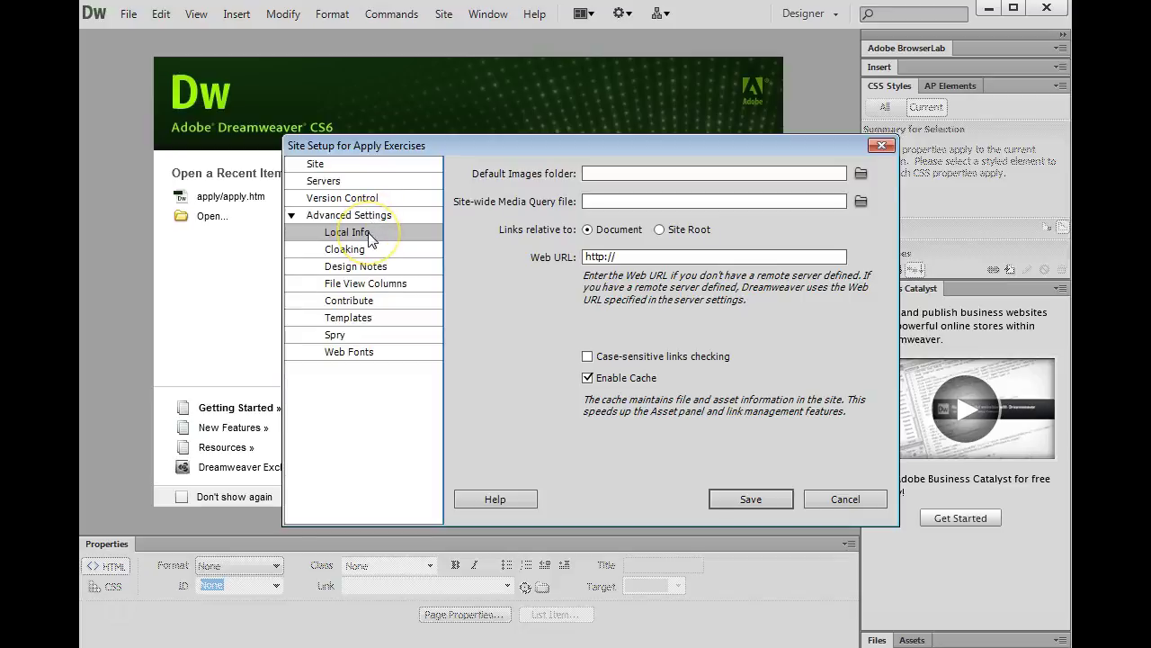
{"action": "left_click", "coordinate": [612, 174]}
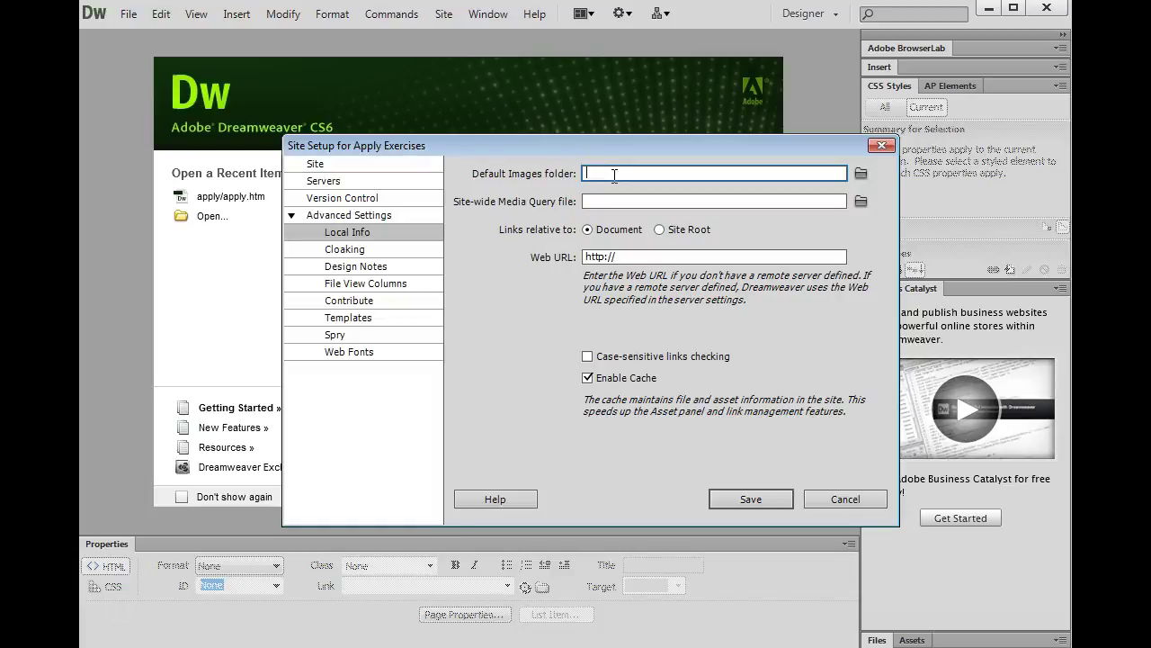
{"action": "left_click", "coordinate": [609, 172]}
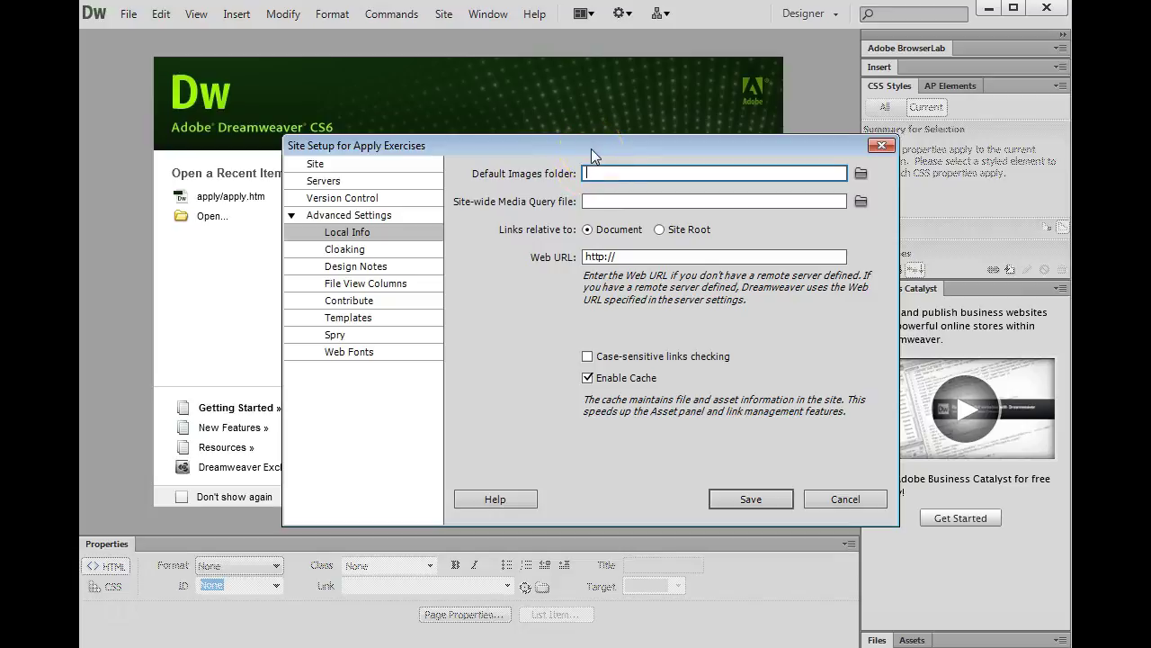
{"action": "left_click", "coordinate": [861, 176]}
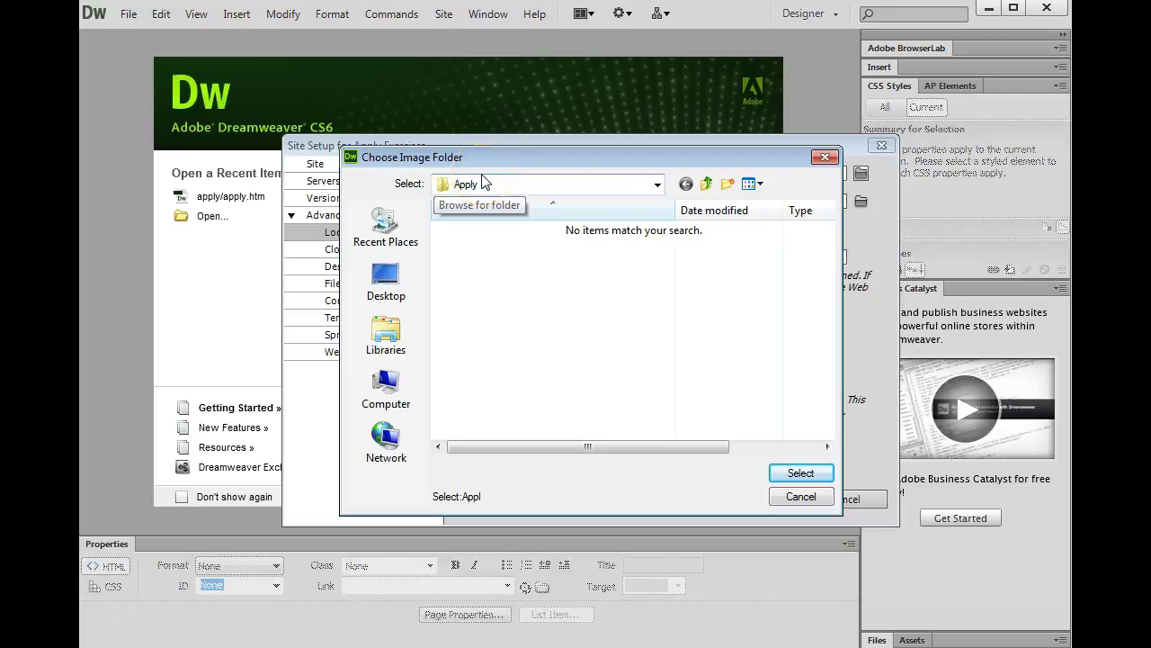
{"action": "left_click", "coordinate": [656, 186]}
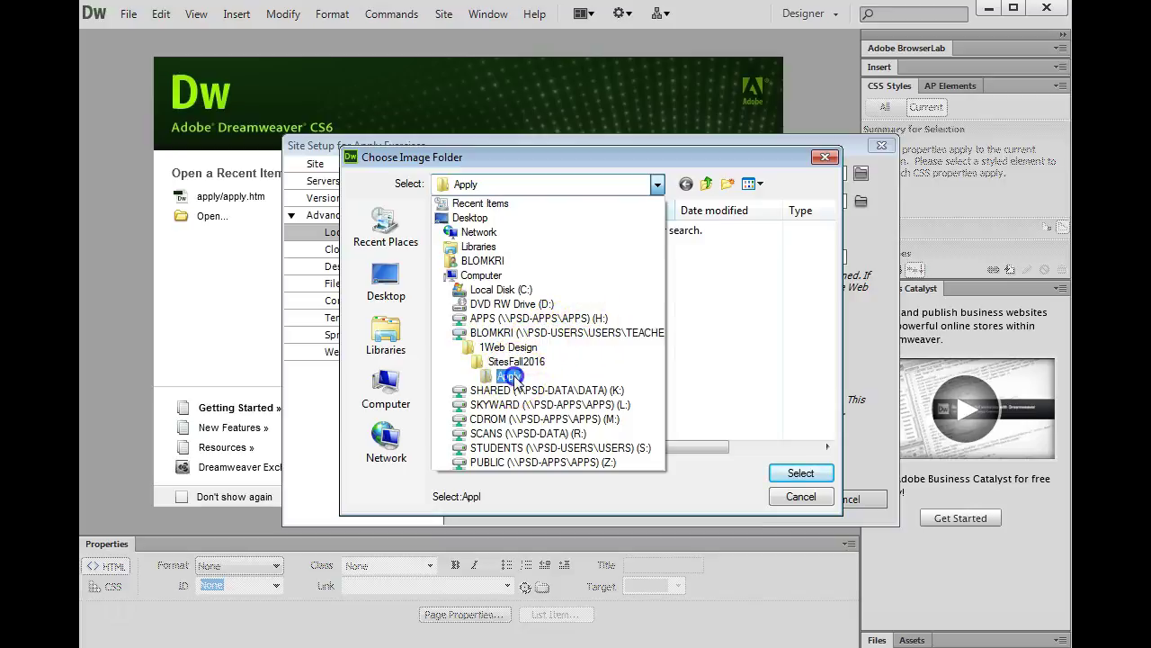
{"action": "left_click", "coordinate": [509, 376]}
Step: Create a folder named Images inside Apply and choose it as the default images folder
{"action": "left_click", "coordinate": [729, 185]}
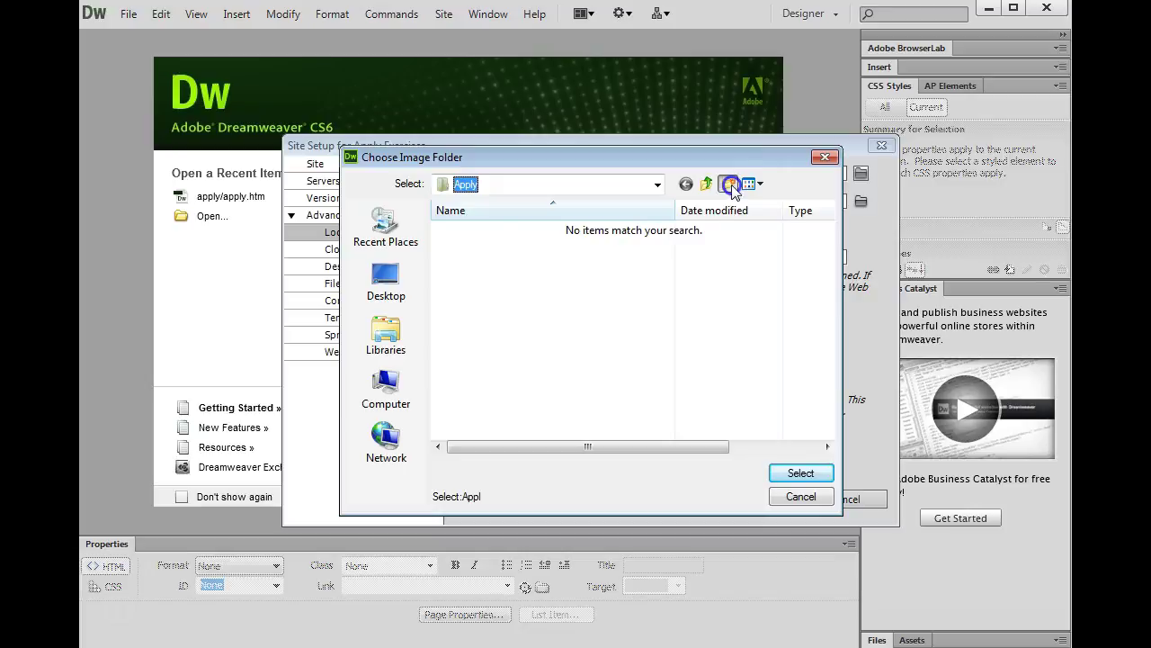
{"action": "type", "text": "Images"}
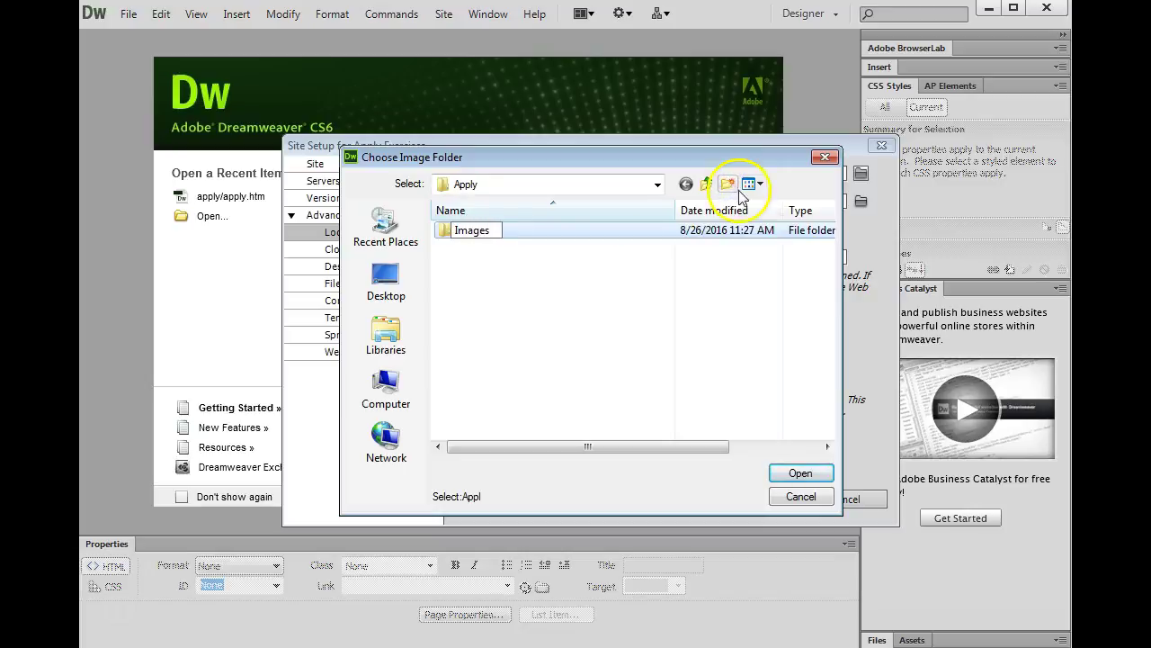
{"action": "left_click", "coordinate": [540, 236]}
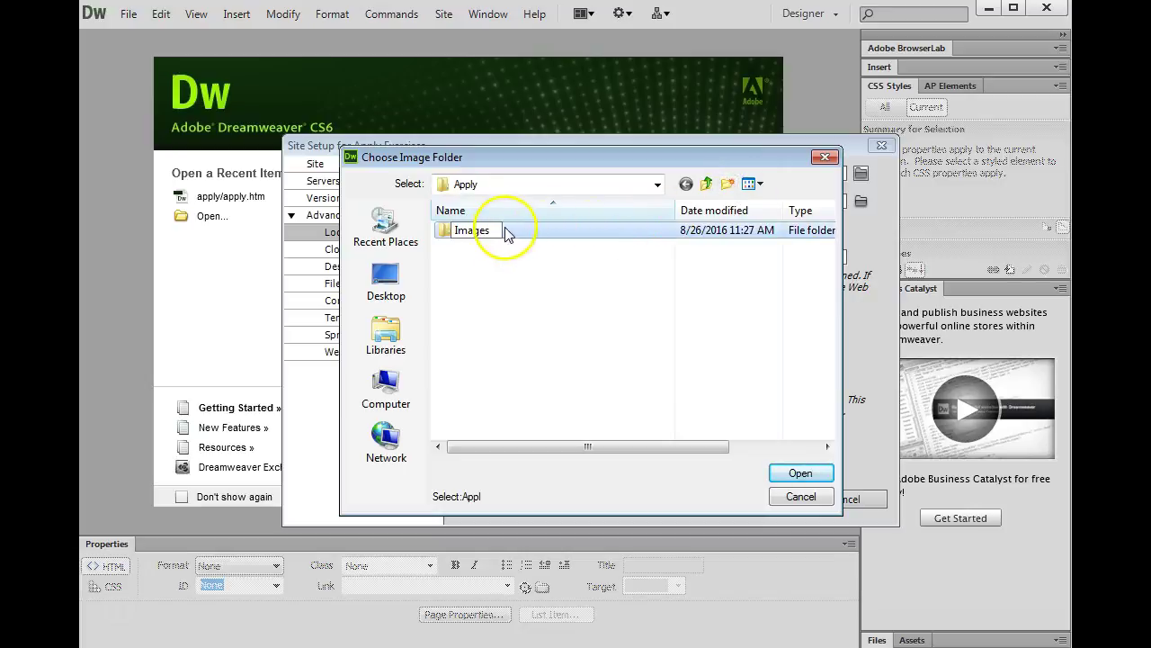
{"action": "left_click", "coordinate": [804, 475]}
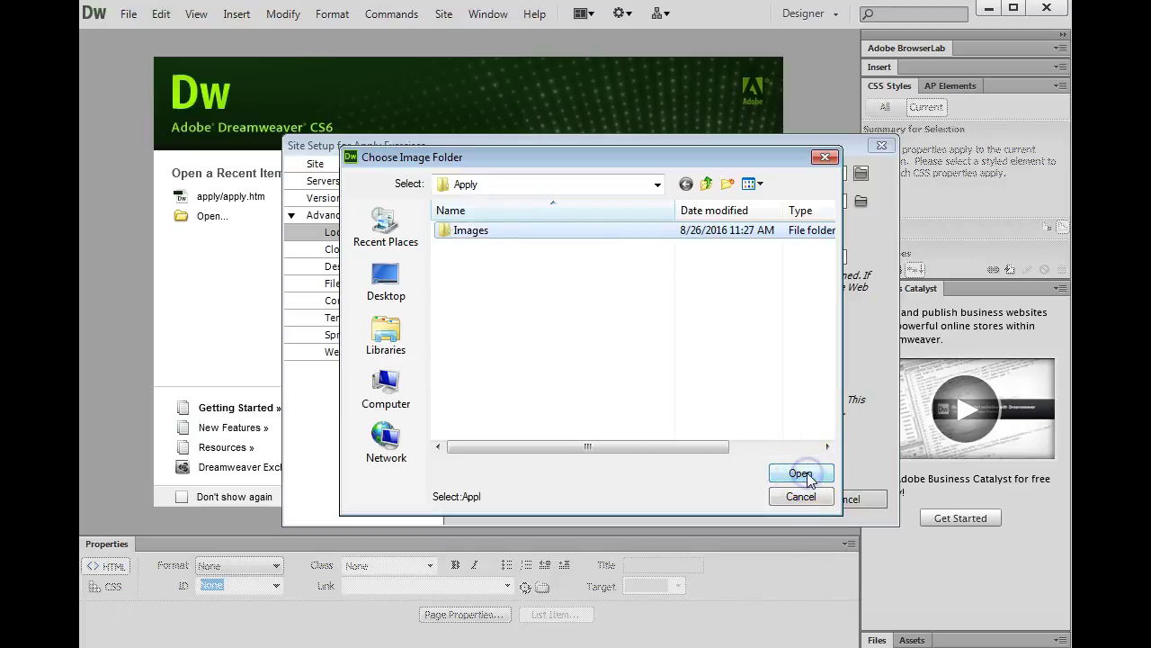
{"action": "left_click", "coordinate": [804, 475]}
{"action": "left_click", "coordinate": [803, 475]}
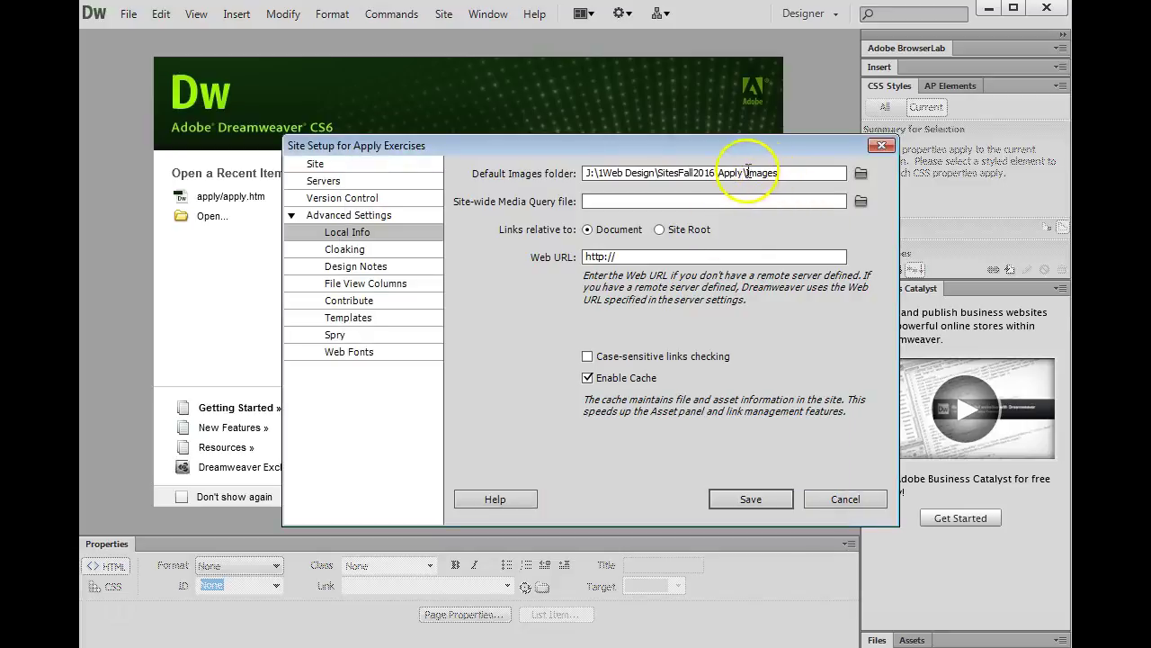
Step: Go back to the basic site settings to check the name and folder, and save the site setup
{"action": "left_click", "coordinate": [776, 168]}
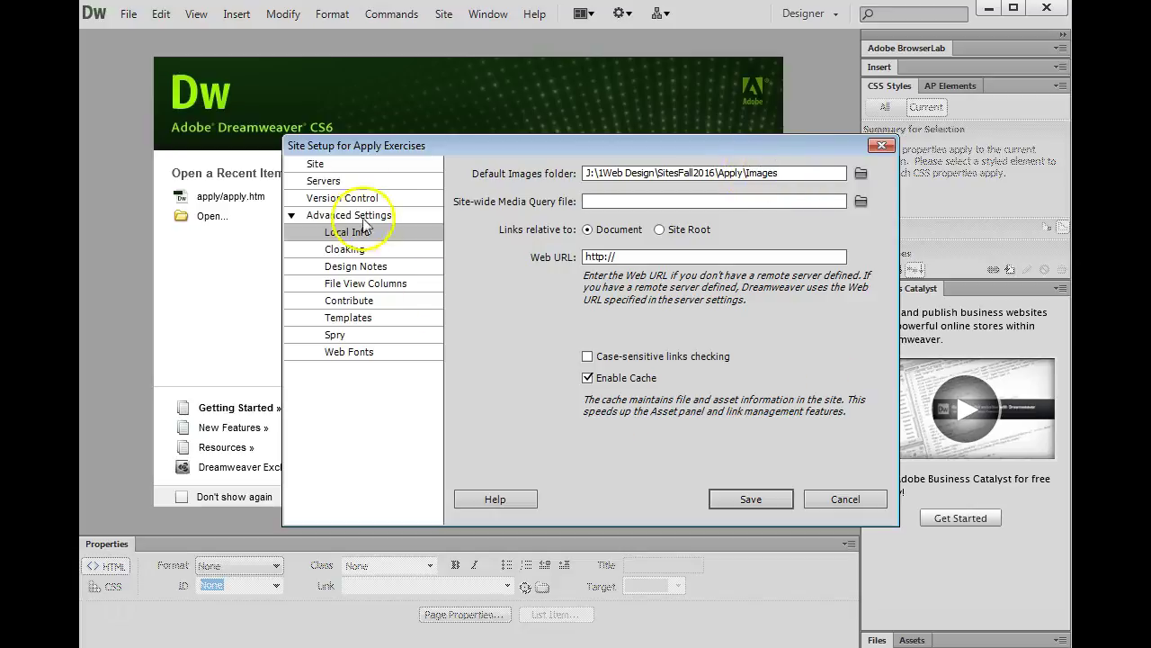
{"action": "left_click", "coordinate": [358, 164]}
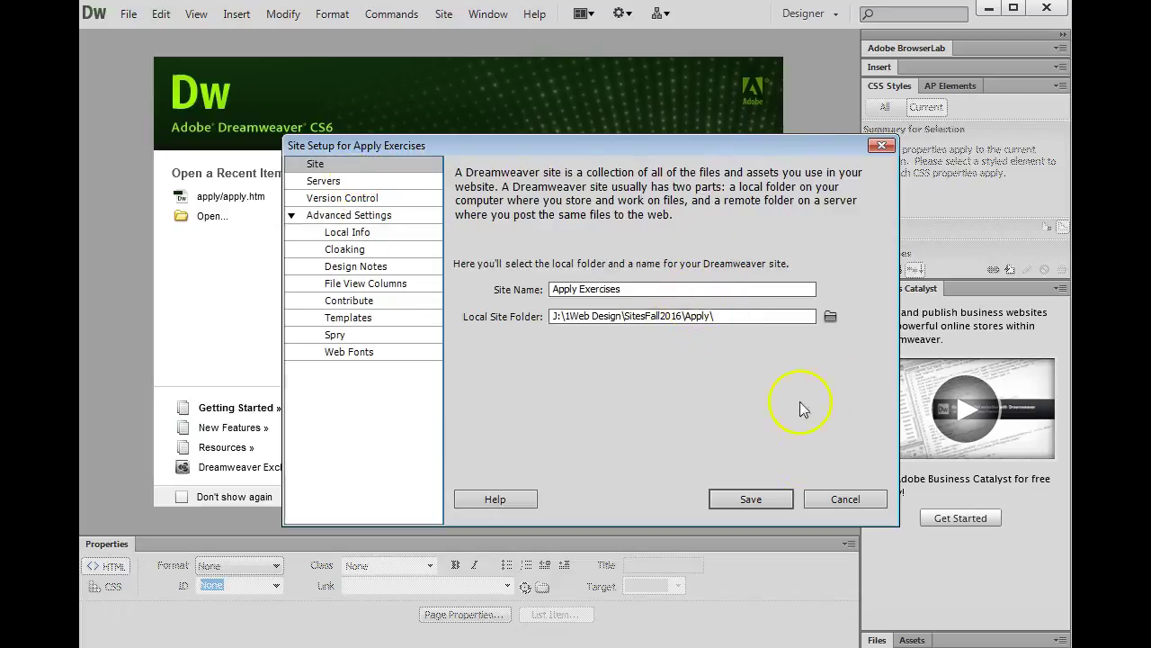
{"action": "left_click", "coordinate": [779, 502]}
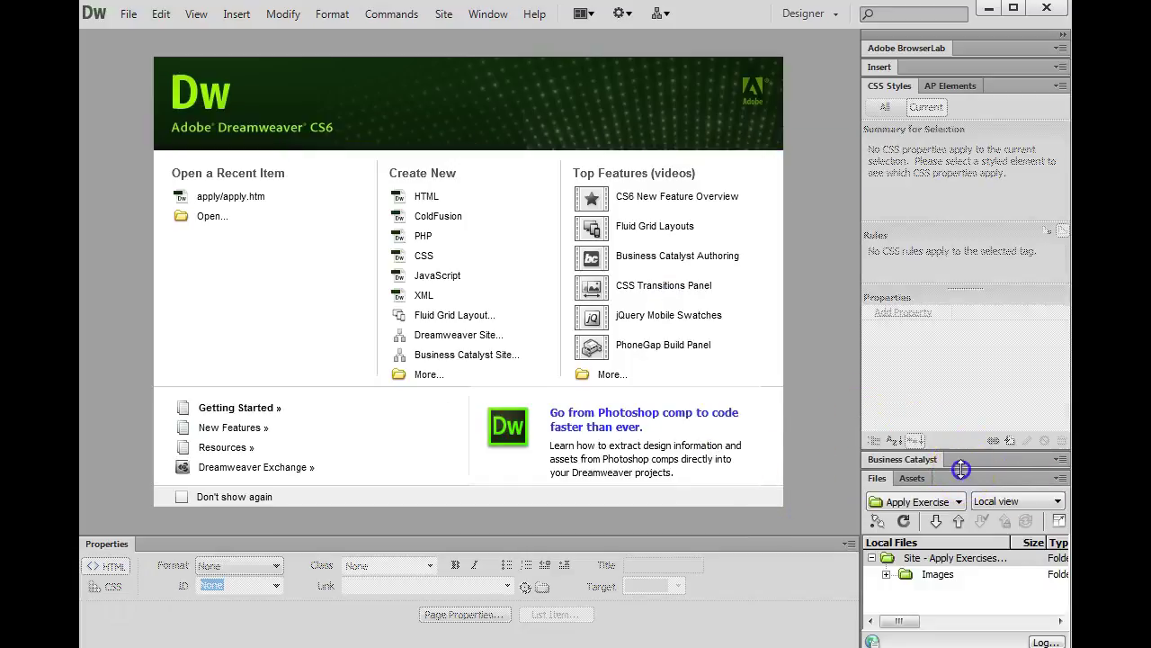
Step: Enlarge the site's file listing and look through the drives and sites it offers
{"action": "left_click_drag", "start_coordinate": [951, 466], "coordinate": [957, 306]}
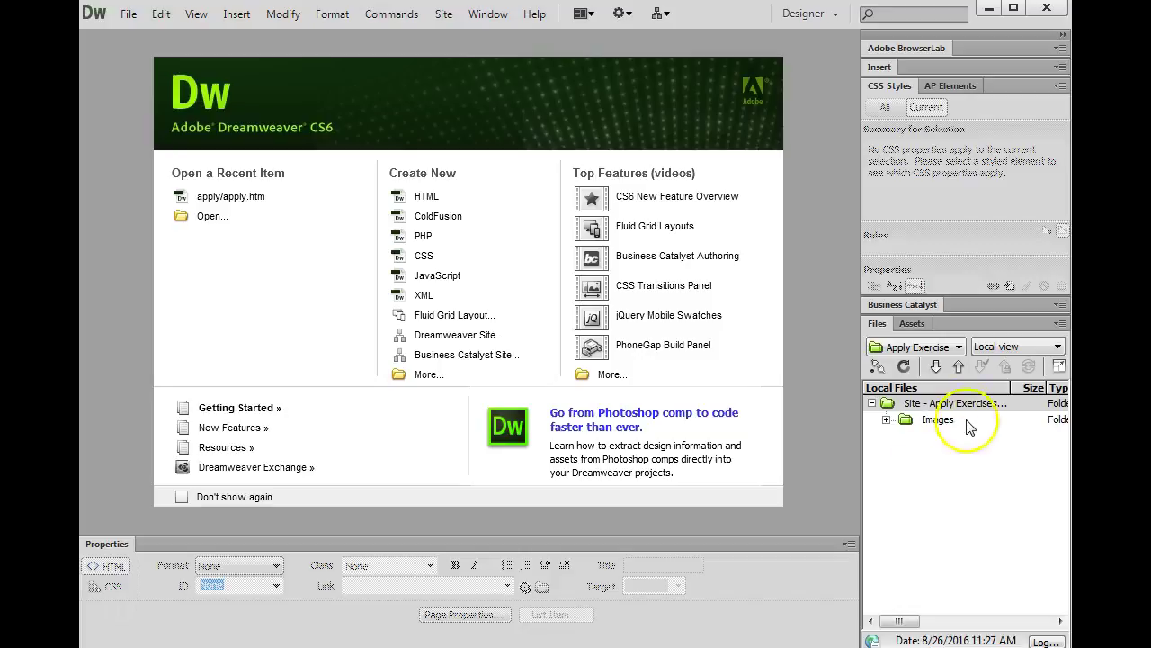
{"action": "left_click", "coordinate": [929, 401]}
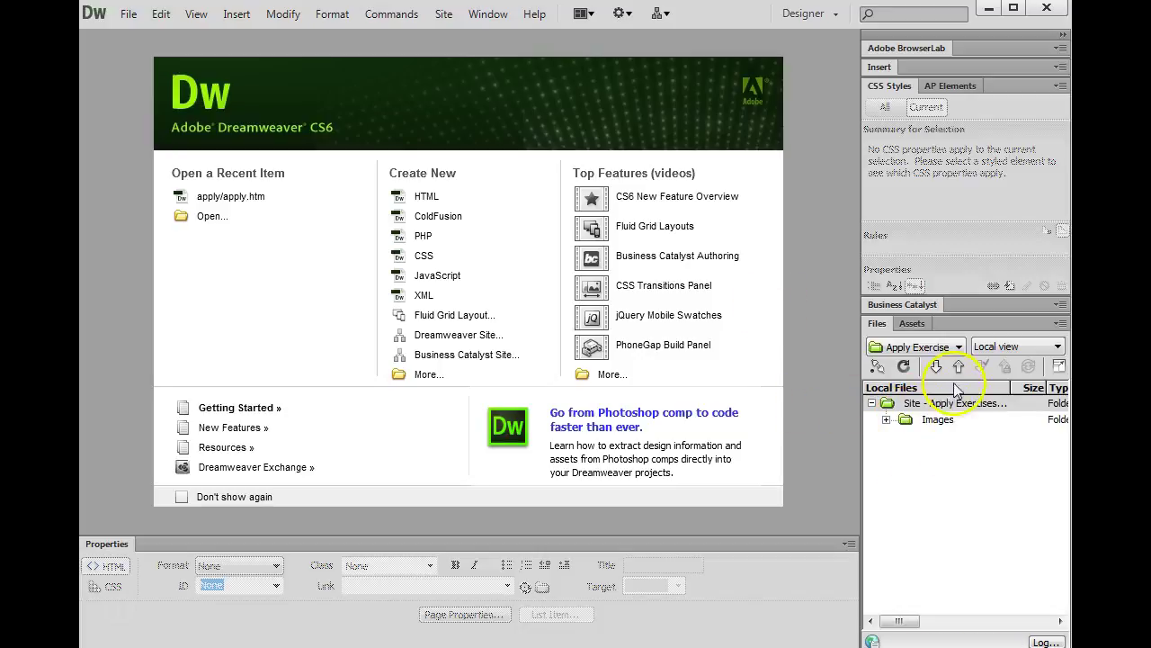
{"action": "left_click", "coordinate": [960, 349]}
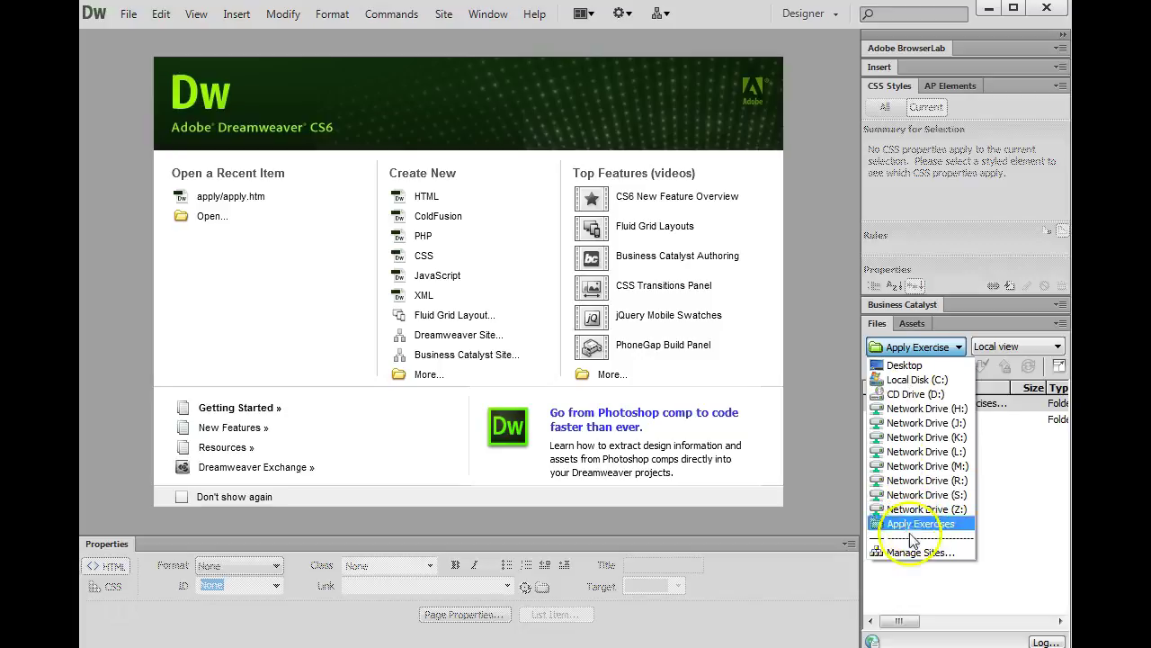
{"action": "left_click", "coordinate": [843, 564]}
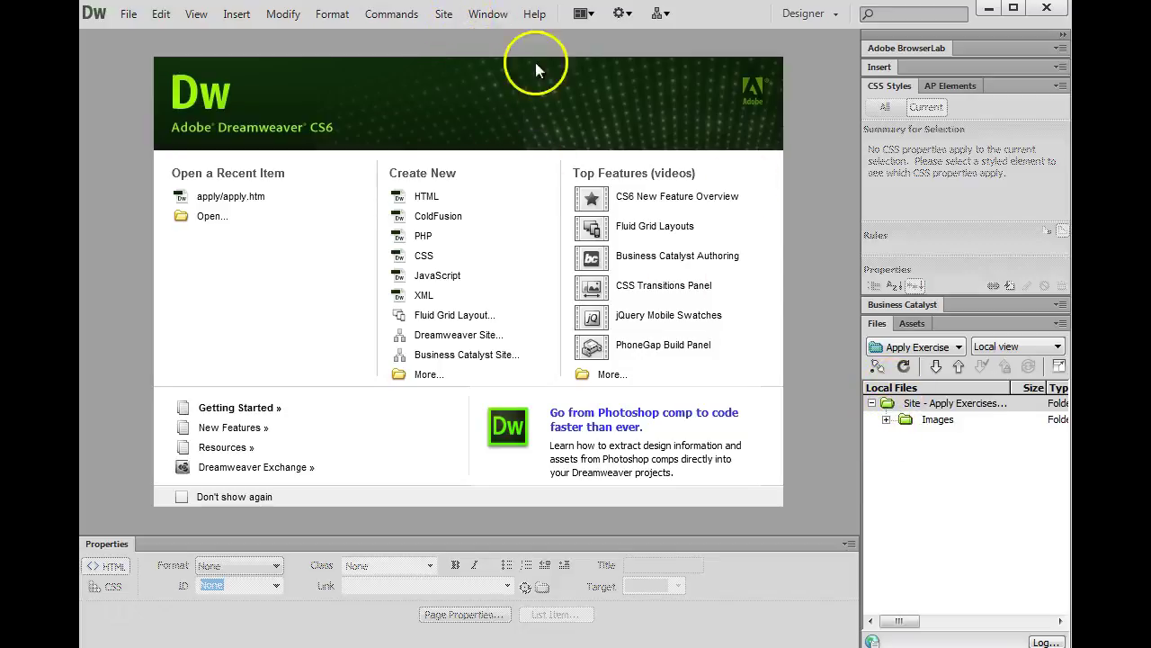
Step: Check the Apply Exercises entry in the Manage Sites list, and expand the site's Images folder in the file listing
{"action": "left_click", "coordinate": [445, 15]}
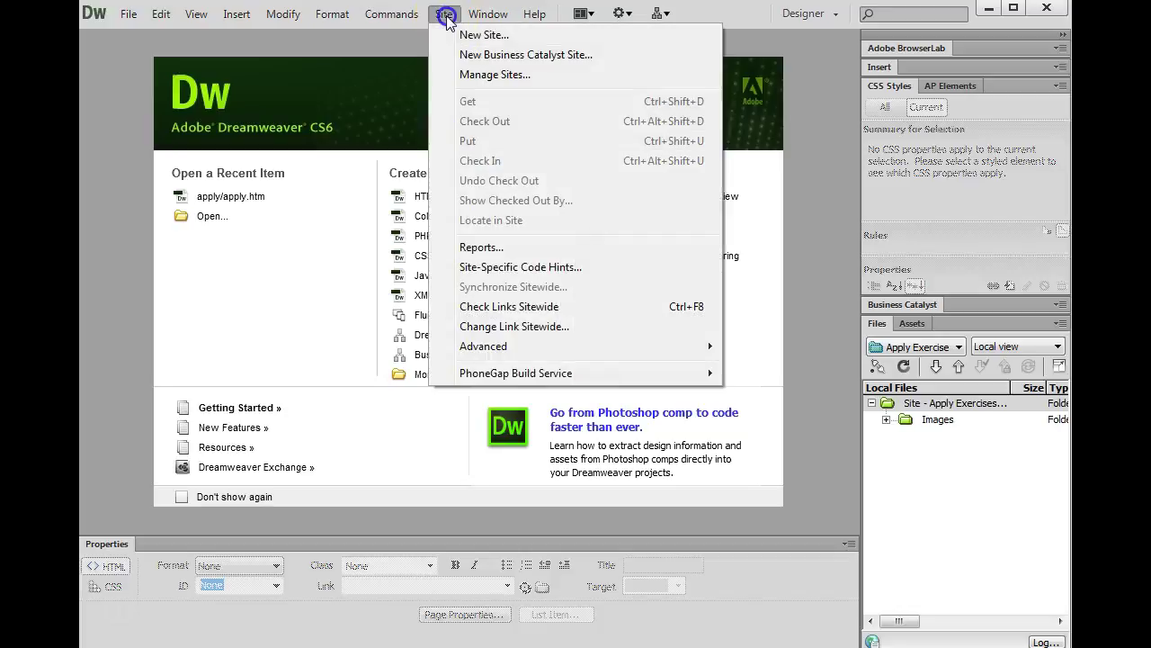
{"action": "left_click", "coordinate": [472, 79]}
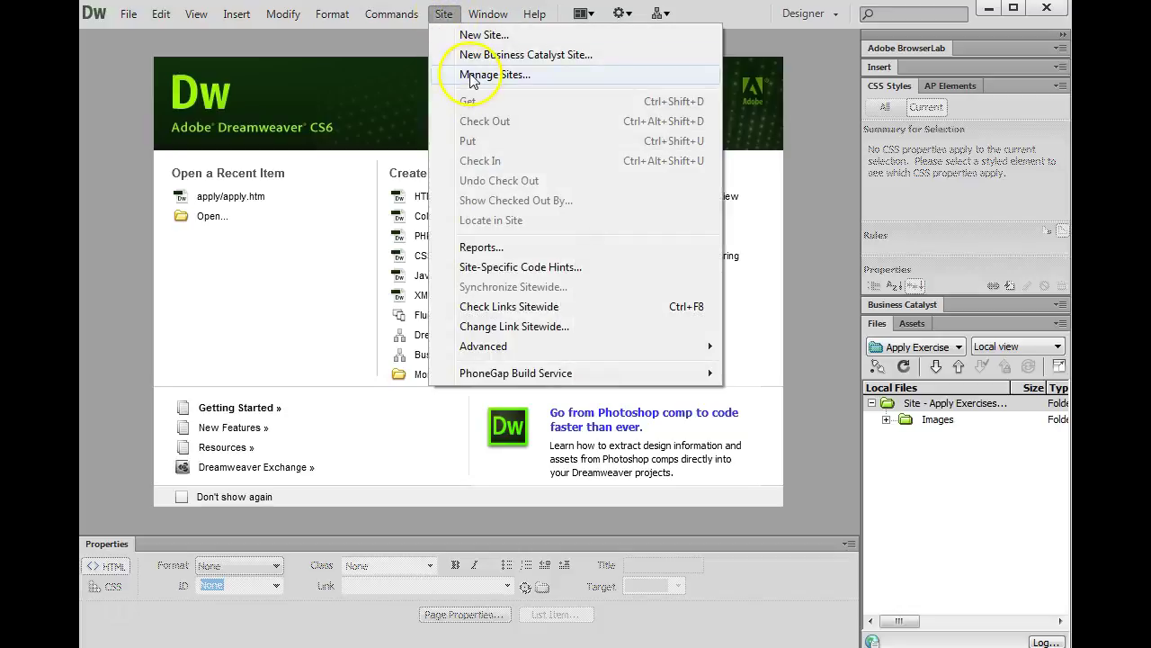
{"action": "left_click", "coordinate": [237, 216]}
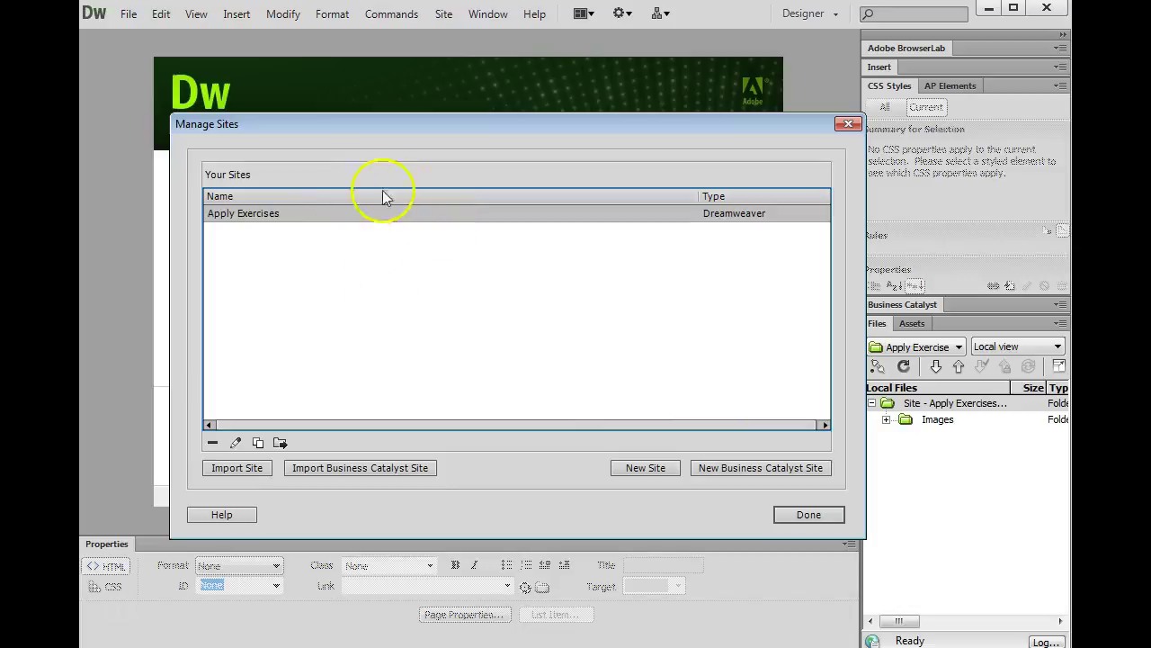
{"action": "left_click", "coordinate": [815, 512]}
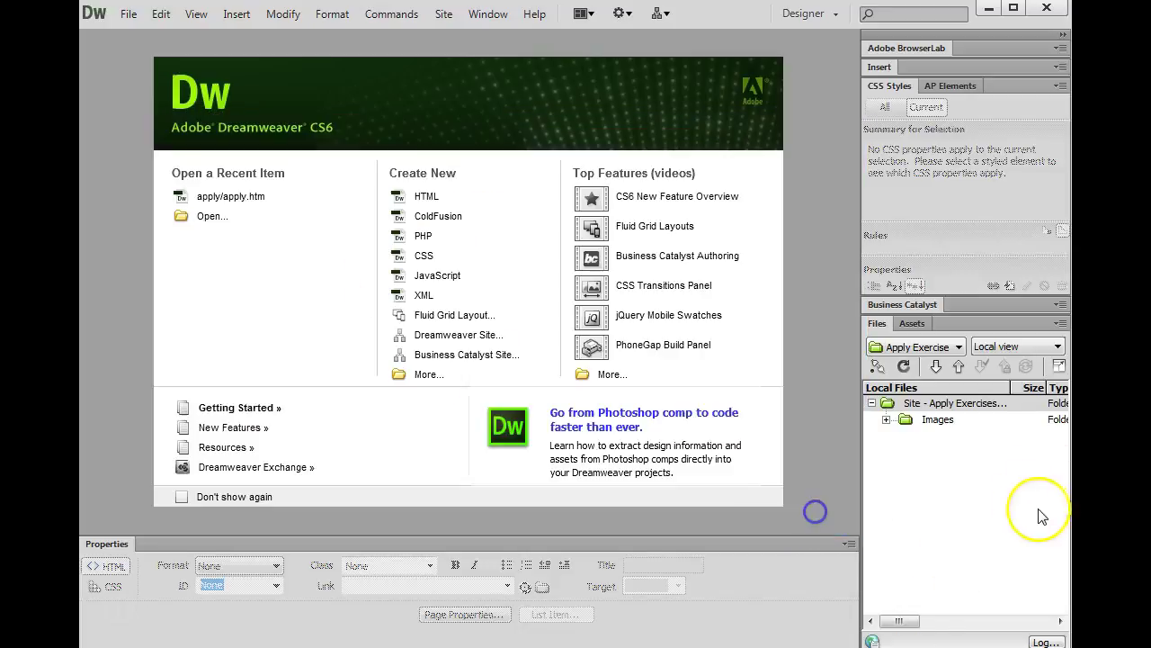
{"action": "left_click", "coordinate": [886, 423]}
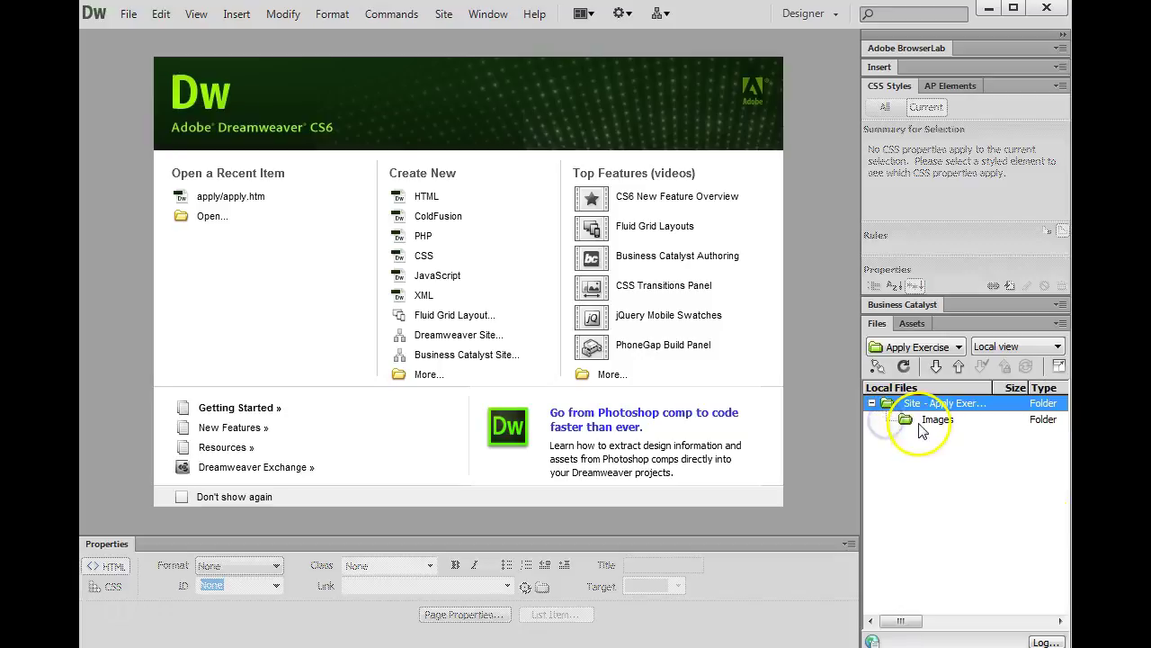